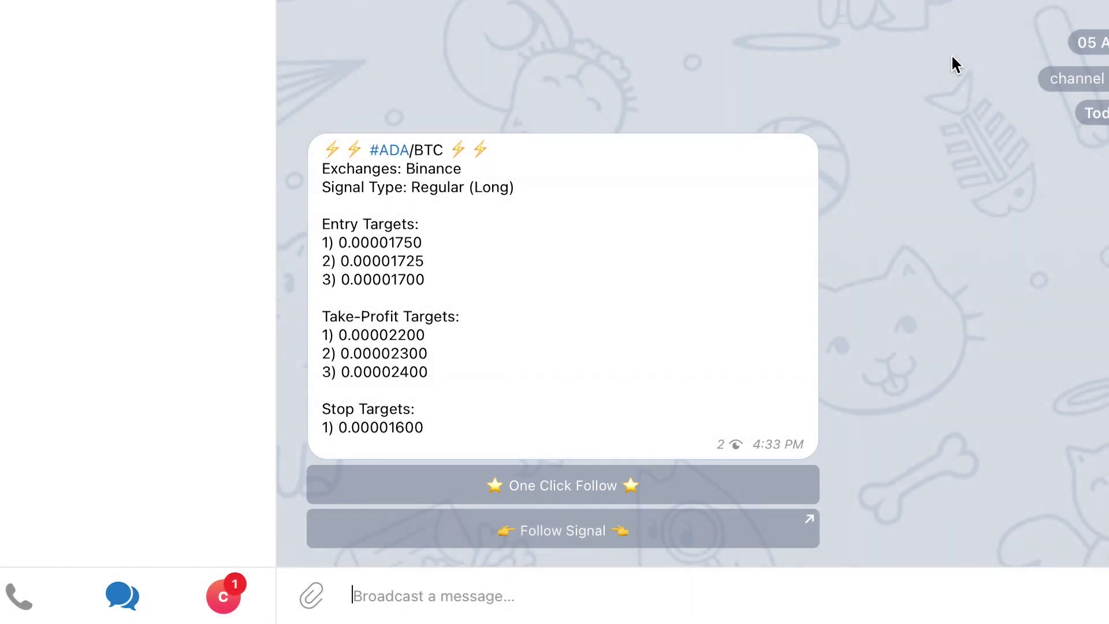
Step: Follow the ADA/BTC signal with One Click Follow and acknowledge the Done! alert
{"action": "mouse_move", "coordinate": [855, 219]}
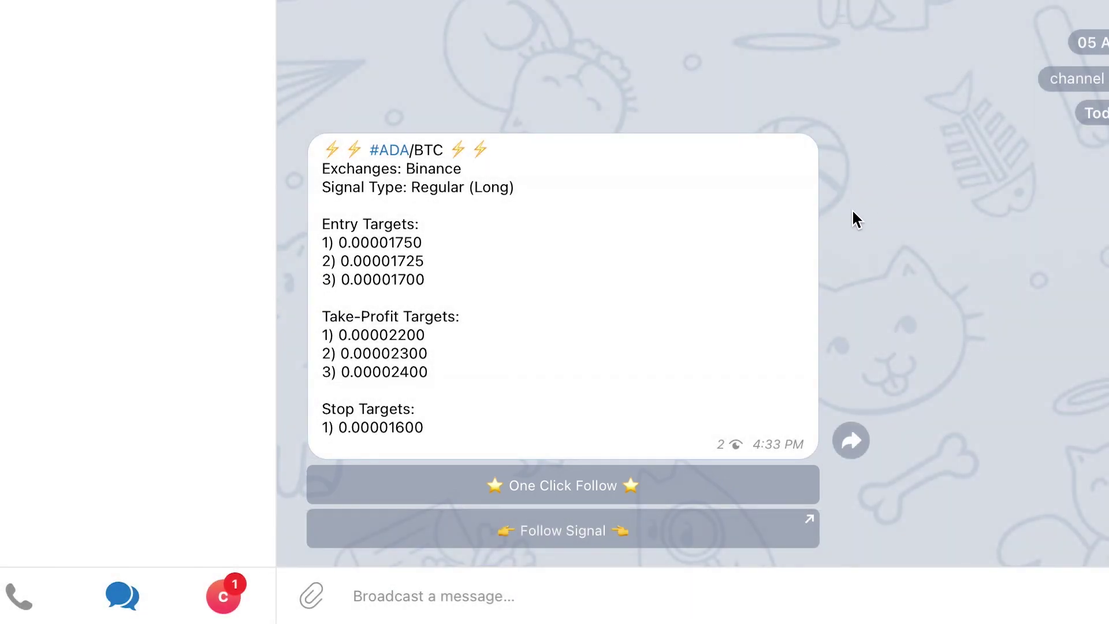
{"action": "left_click", "coordinate": [706, 488]}
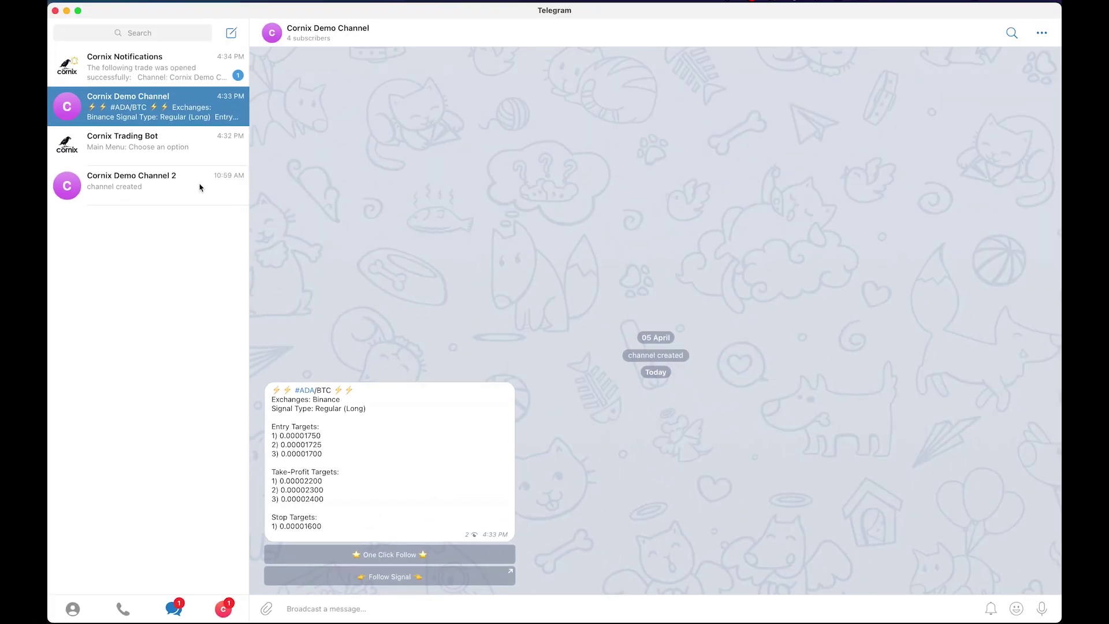
Step: View the ADA/BTC signal in Cornix Demo Channel 2, then return to Cornix Demo Channel
{"action": "left_click", "coordinate": [200, 187]}
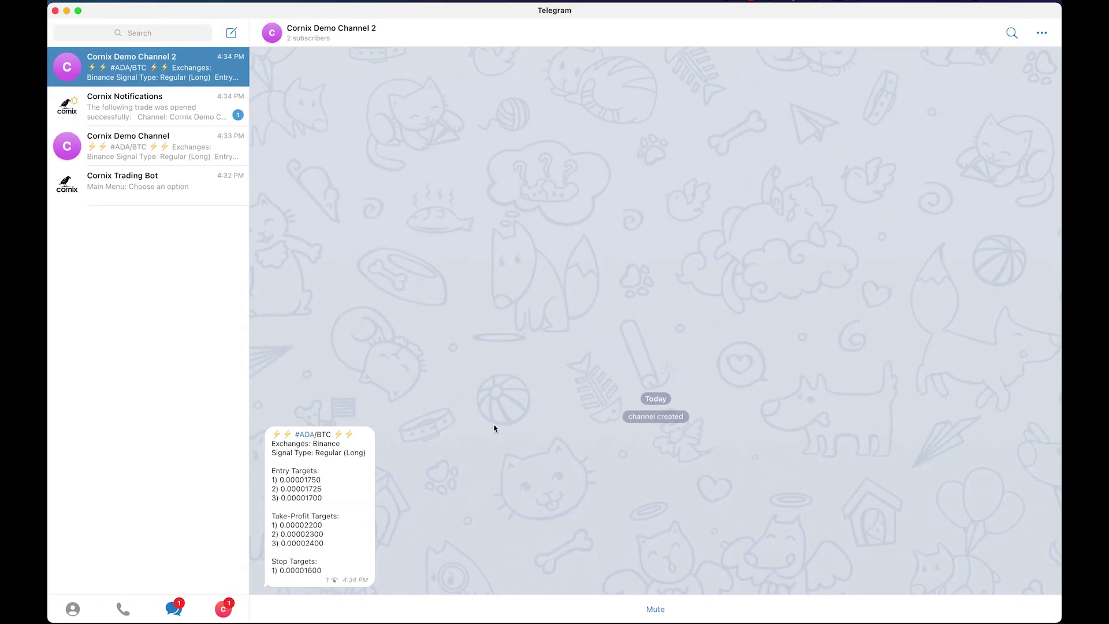
{"action": "left_click", "coordinate": [178, 153]}
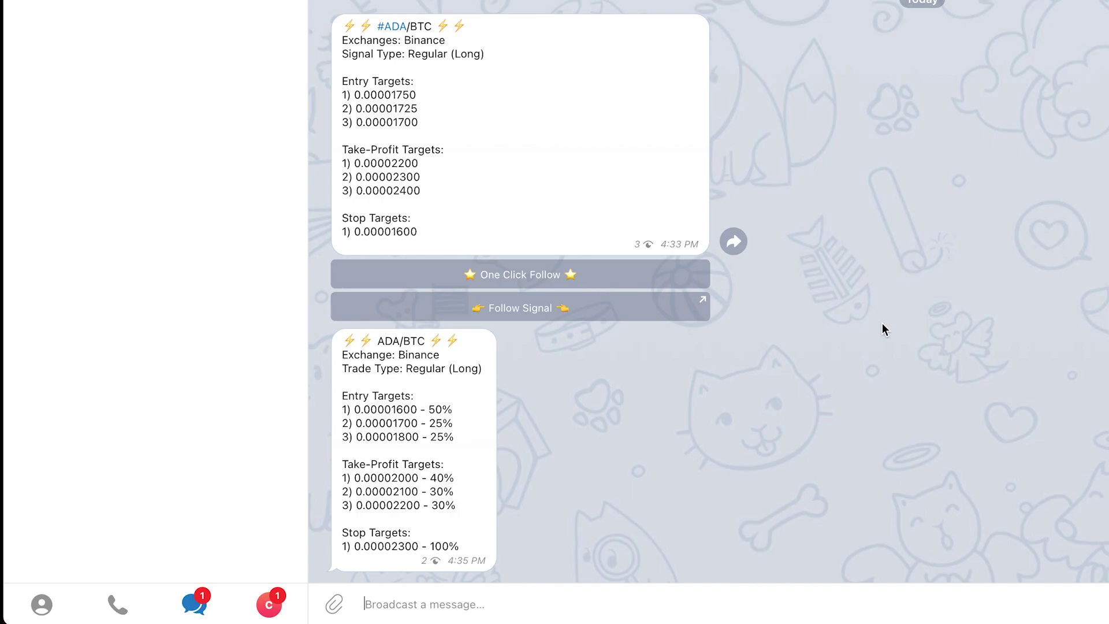
Step: Send the ADA/BTC signal to the Cornix Trading Bot, start the bot and preview the trade
{"action": "left_click", "coordinate": [614, 309]}
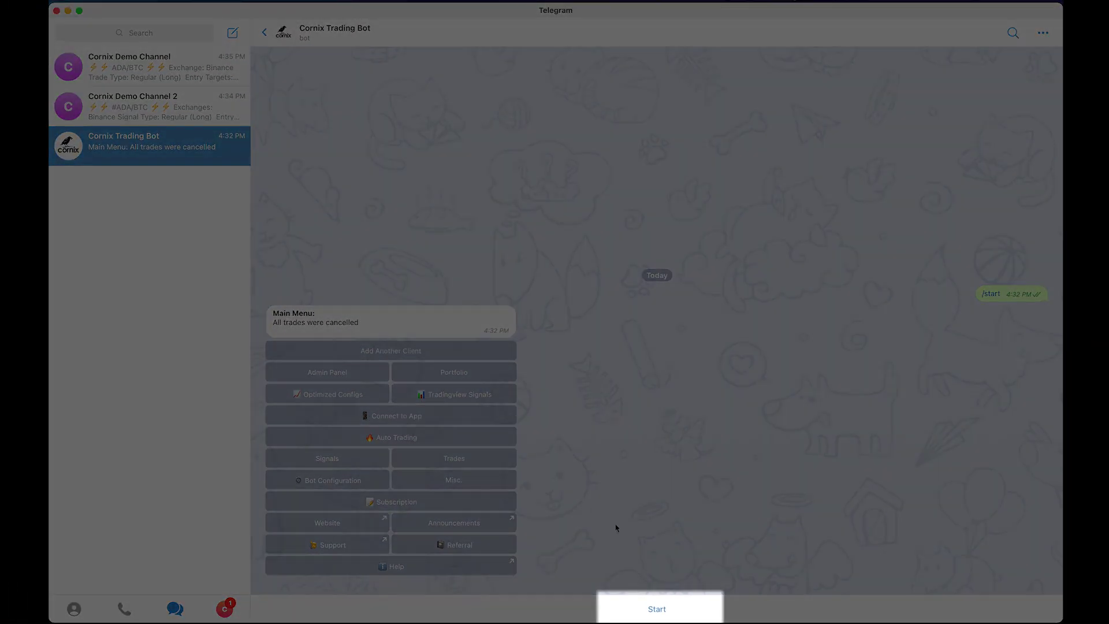
{"action": "left_click", "coordinate": [706, 603]}
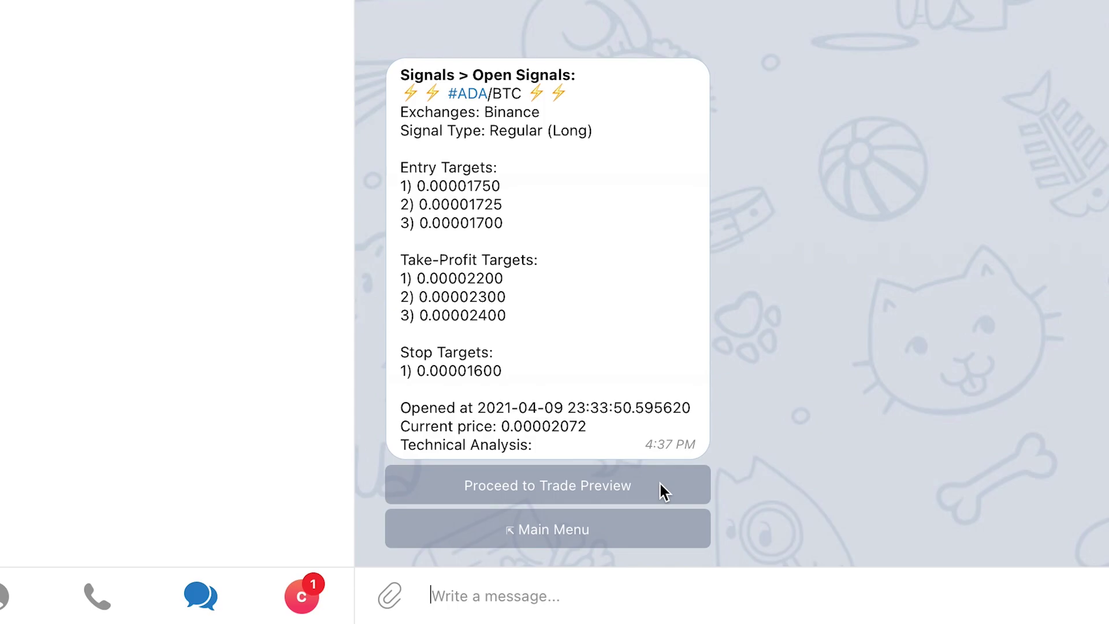
{"action": "left_click", "coordinate": [660, 484]}
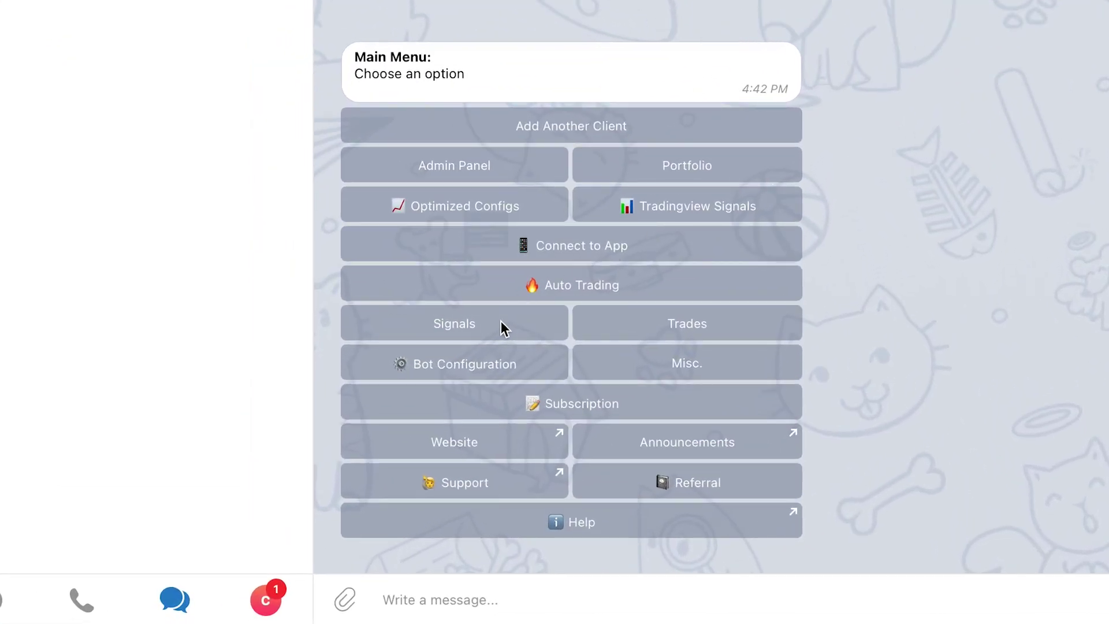
Step: View the open ADA/BTC signal from Cornix Demo Channel for My-Binance, then return to Main Menu
{"action": "left_click", "coordinate": [500, 322]}
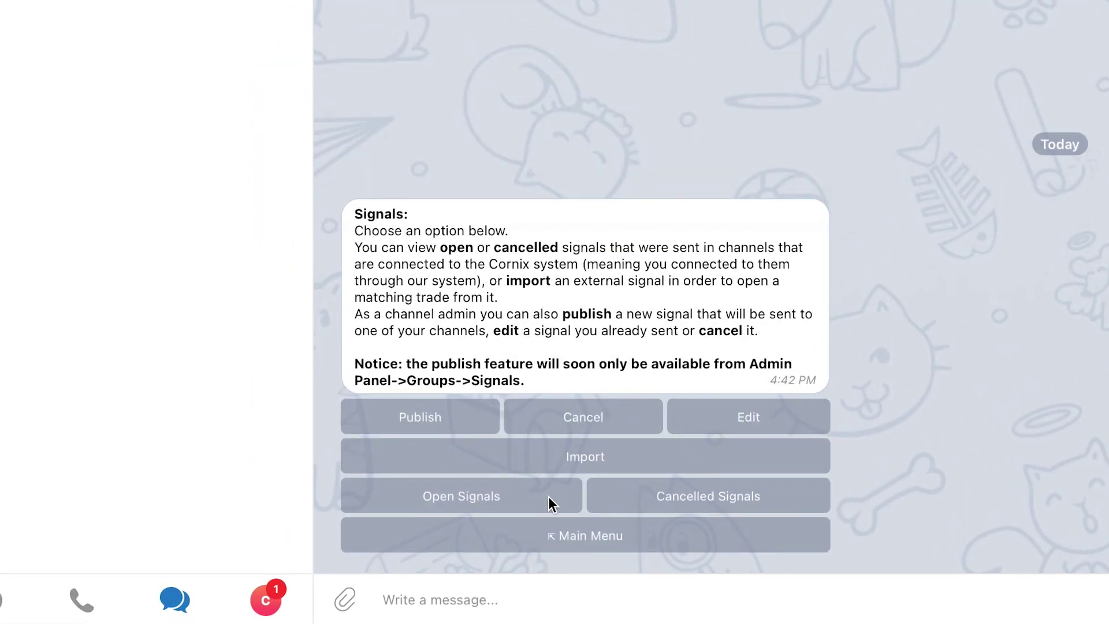
{"action": "left_click", "coordinate": [548, 498]}
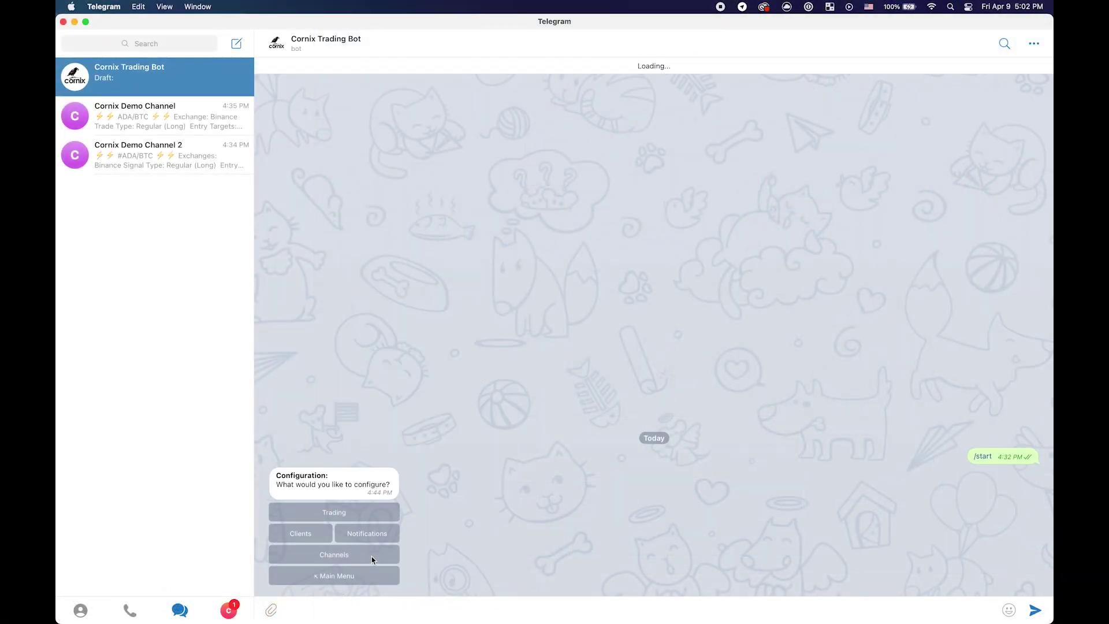
{"action": "left_click", "coordinate": [373, 559]}
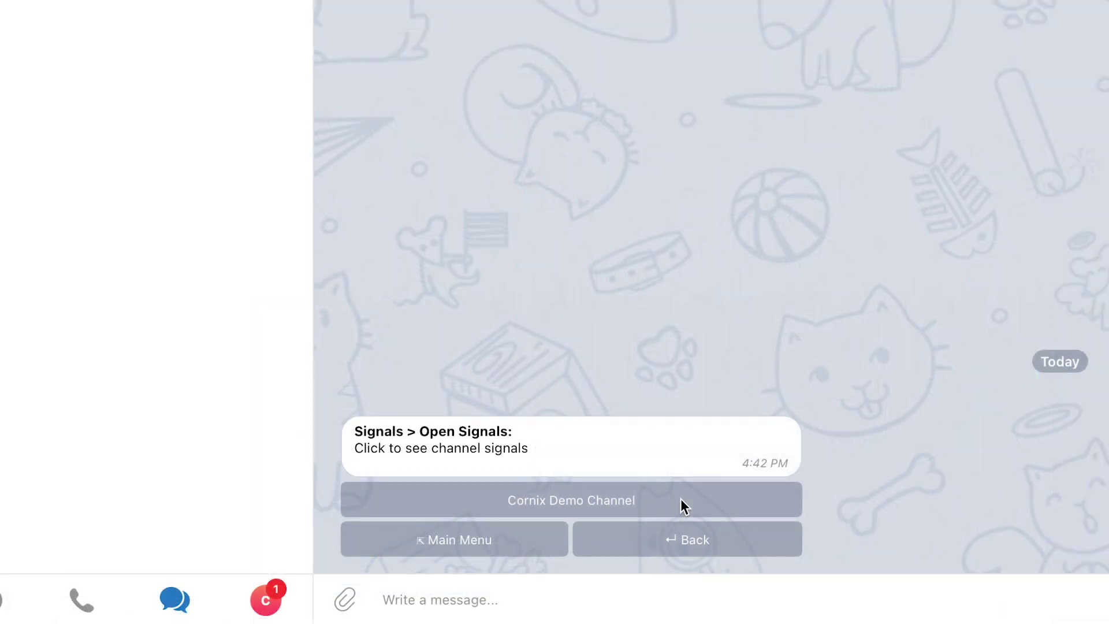
{"action": "left_click", "coordinate": [680, 500]}
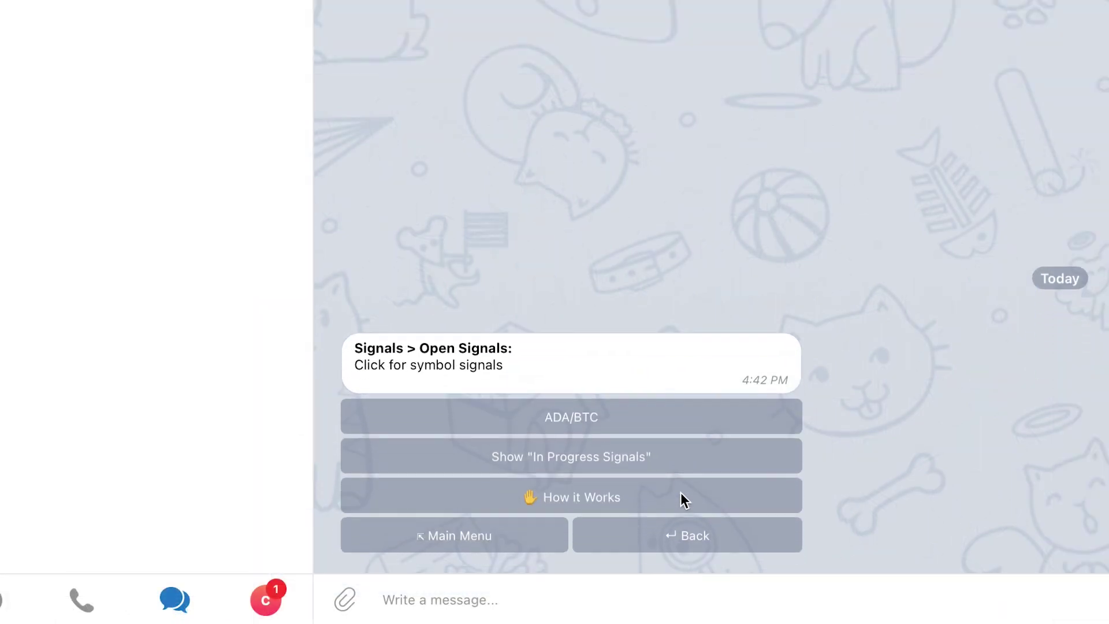
{"action": "left_click", "coordinate": [685, 416]}
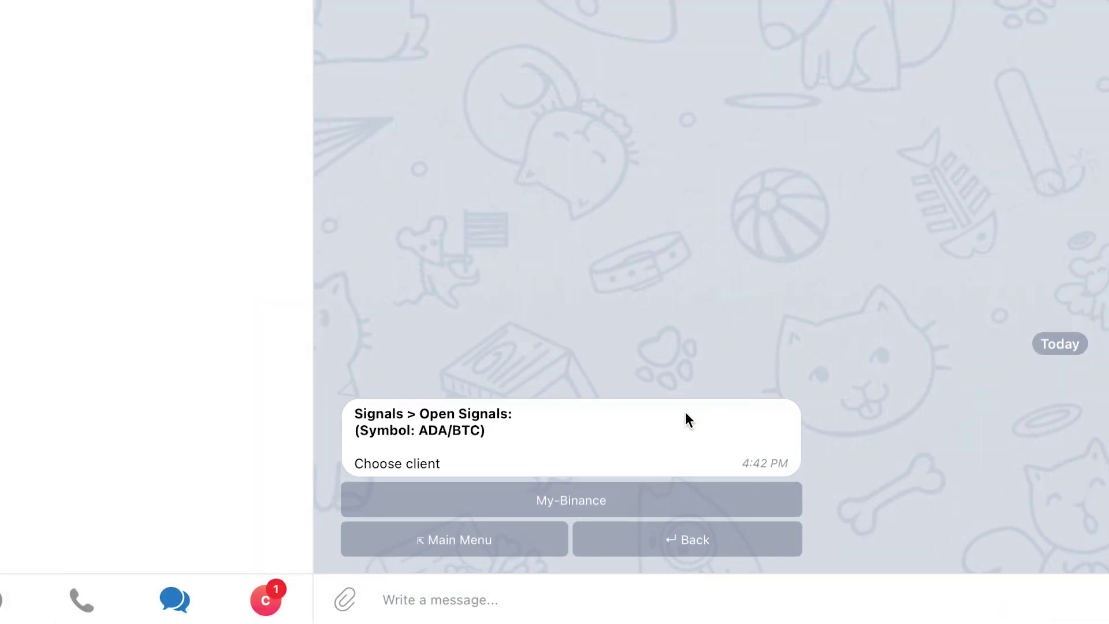
{"action": "left_click", "coordinate": [679, 500]}
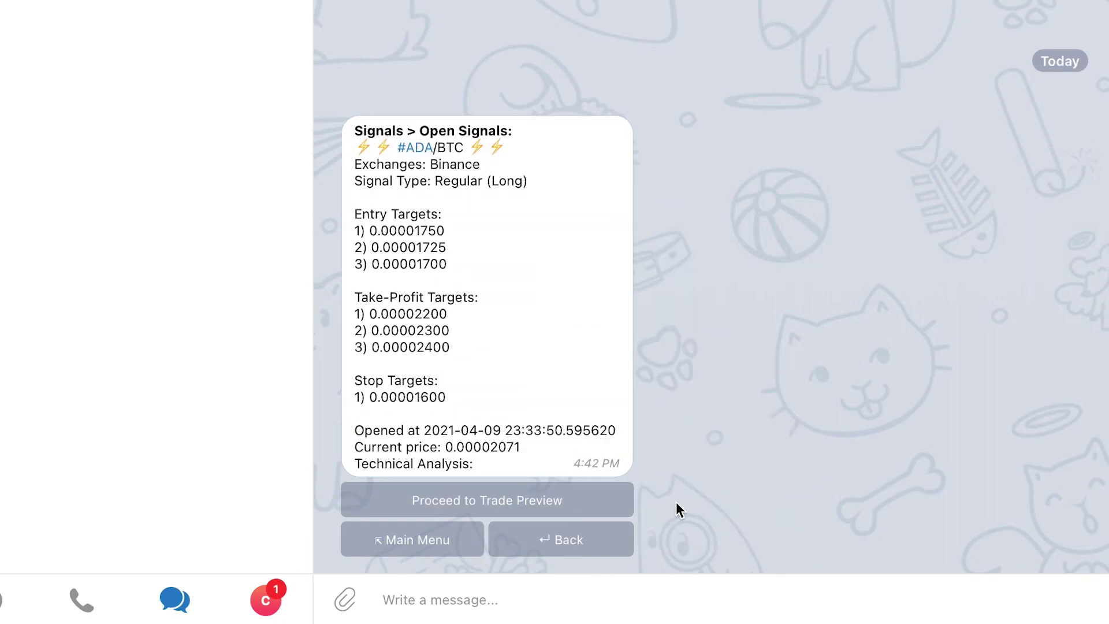
{"action": "left_click", "coordinate": [467, 542]}
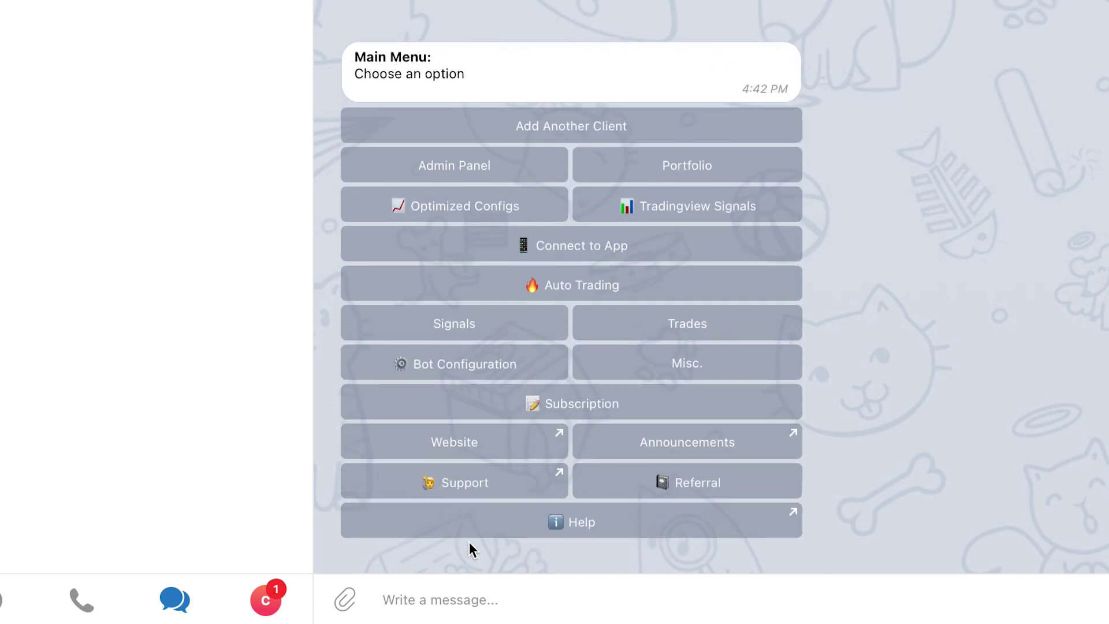
Step: Import the ADA/BTC signal by copying its text from Cornix Demo Channel into the bot chat
{"action": "left_click", "coordinate": [495, 323]}
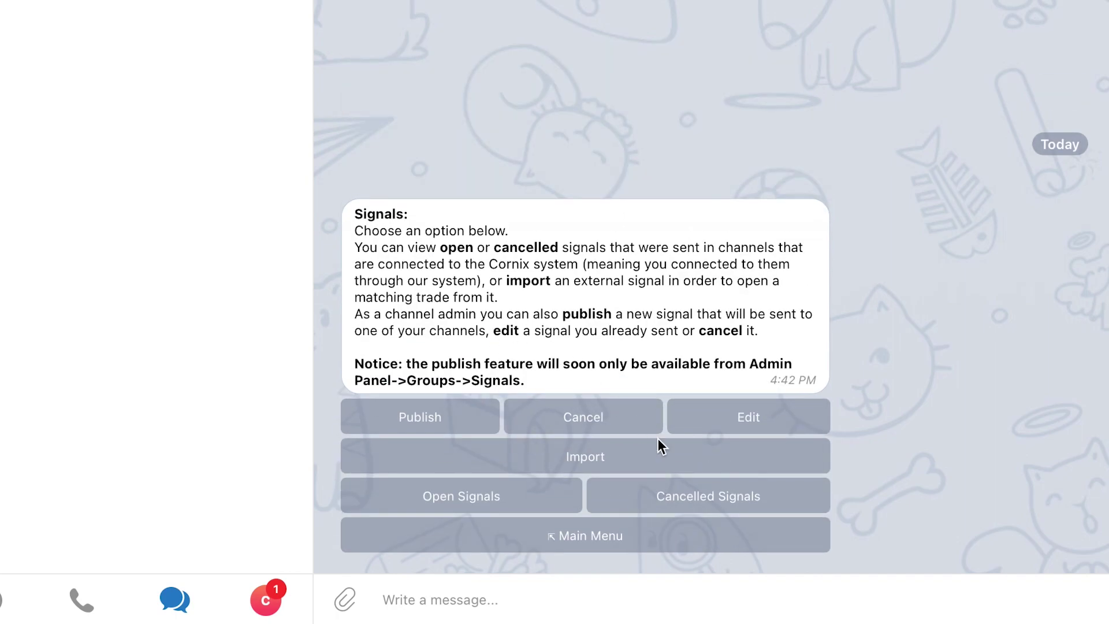
{"action": "left_click", "coordinate": [676, 459]}
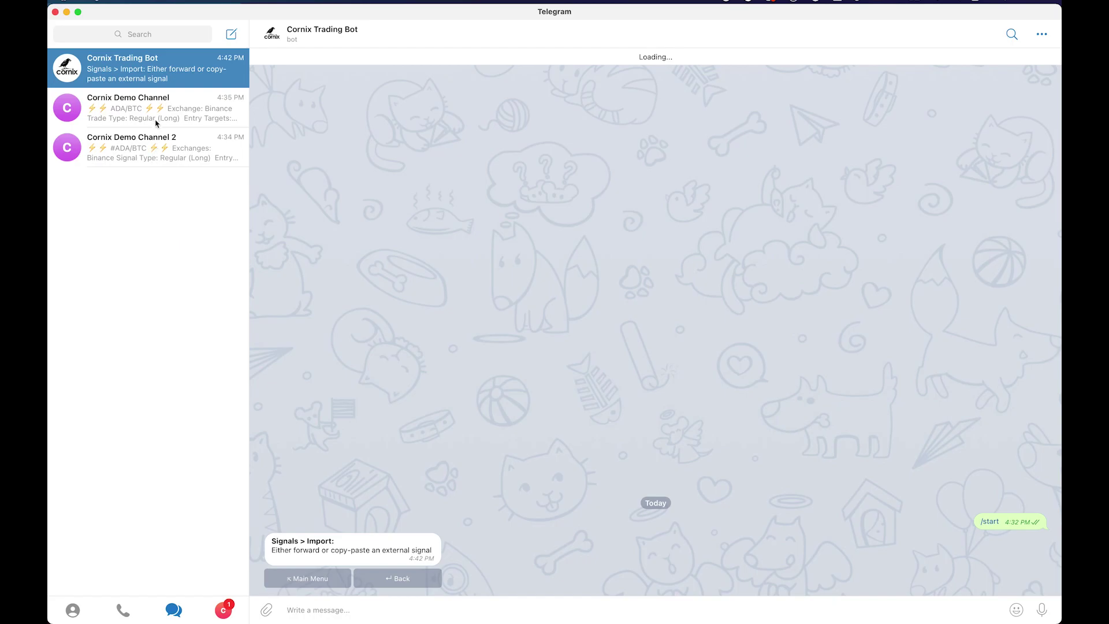
{"action": "left_click", "coordinate": [156, 123]}
{"action": "left_click_drag", "start_coordinate": [334, 363], "coordinate": [266, 226]}
{"action": "left_click", "coordinate": [190, 73]}
{"action": "type", "text": "⚡ ⚡ #ADA/BTC ⚡ ⚡ Exchanges: Binance Signal Type: Regular (Long)  Entry Targets: 1) 0.00001750 2) 0.00001725 3) 0.00001700  Take-Profit Targets: 1) 0.00002200 2) 0.00002300 3) 0.00002400  Stop Targets: 1) 0.00001600"}
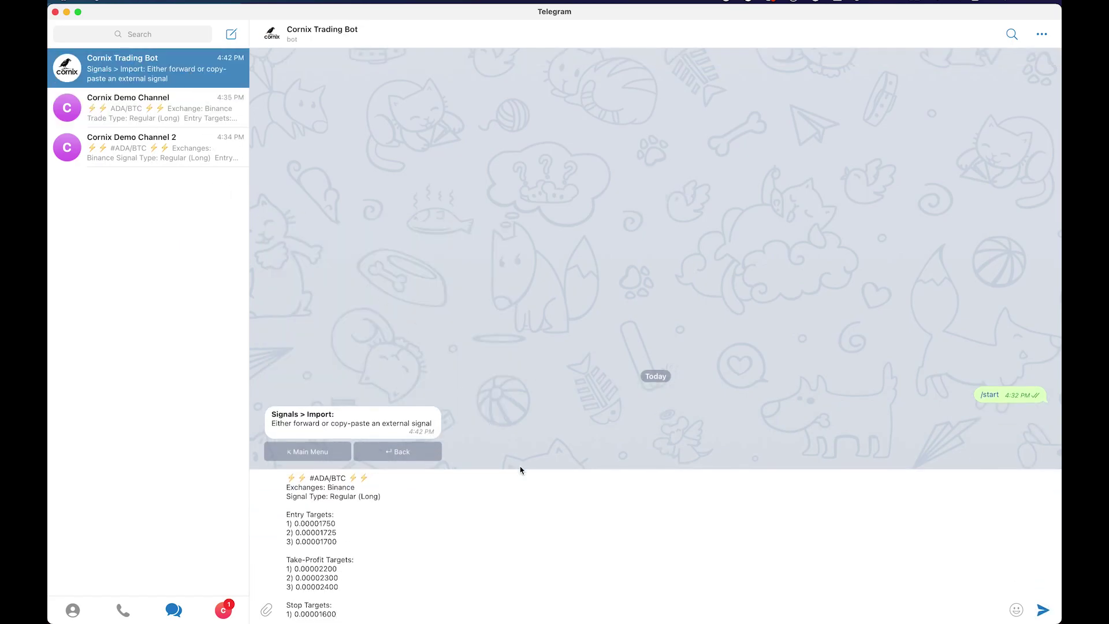
{"action": "key", "text": "Return"}
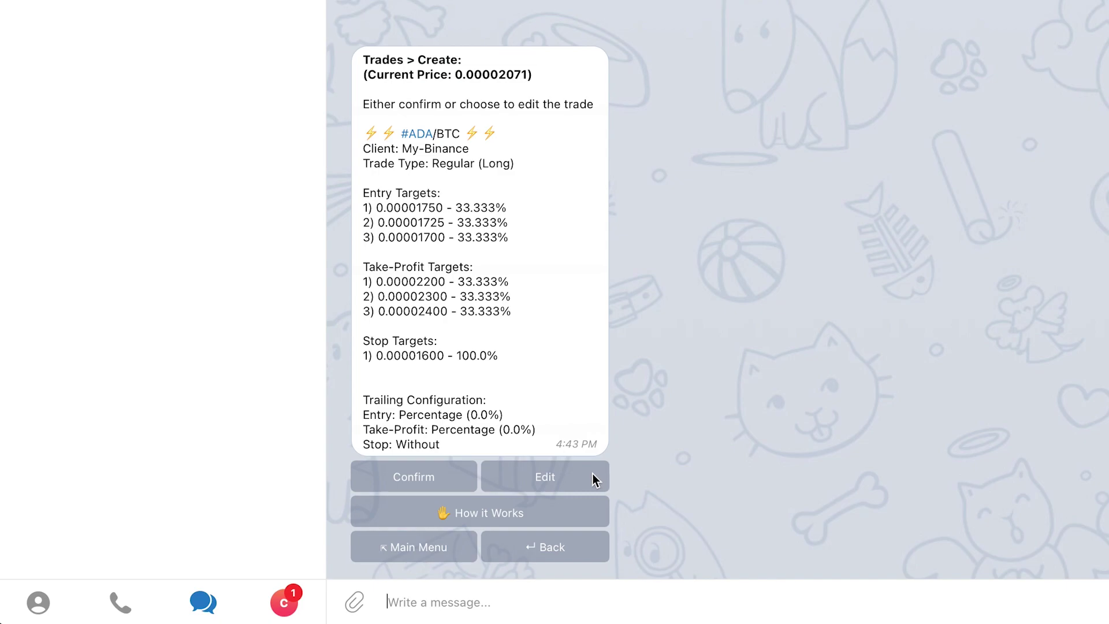
Step: Edit the trade template so the first entry price is 0.00001800 and send it
{"action": "left_click", "coordinate": [593, 478]}
{"action": "left_click_drag", "start_coordinate": [462, 522], "coordinate": [349, 153]}
{"action": "key", "text": "ctrl+c"}
{"action": "left_click", "coordinate": [500, 611]}
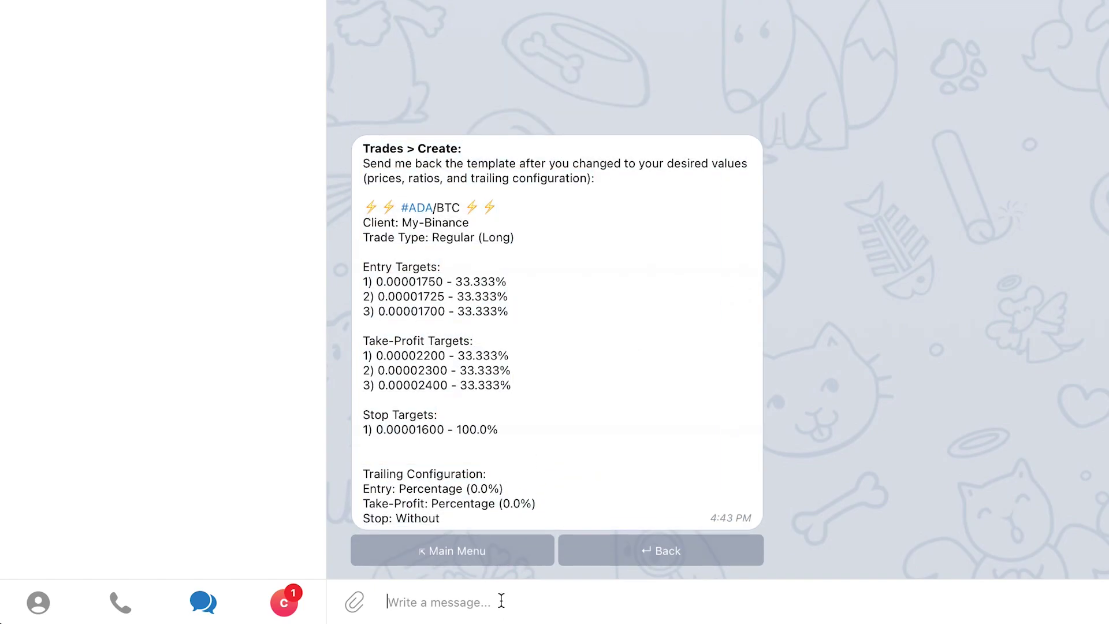
{"action": "key", "text": "ctrl+v"}
{"action": "left_click", "coordinate": [463, 372]}
{"action": "key", "text": "BackSpace"}
{"action": "key", "text": "BackSpace"}
{"action": "type", "text": "80"}
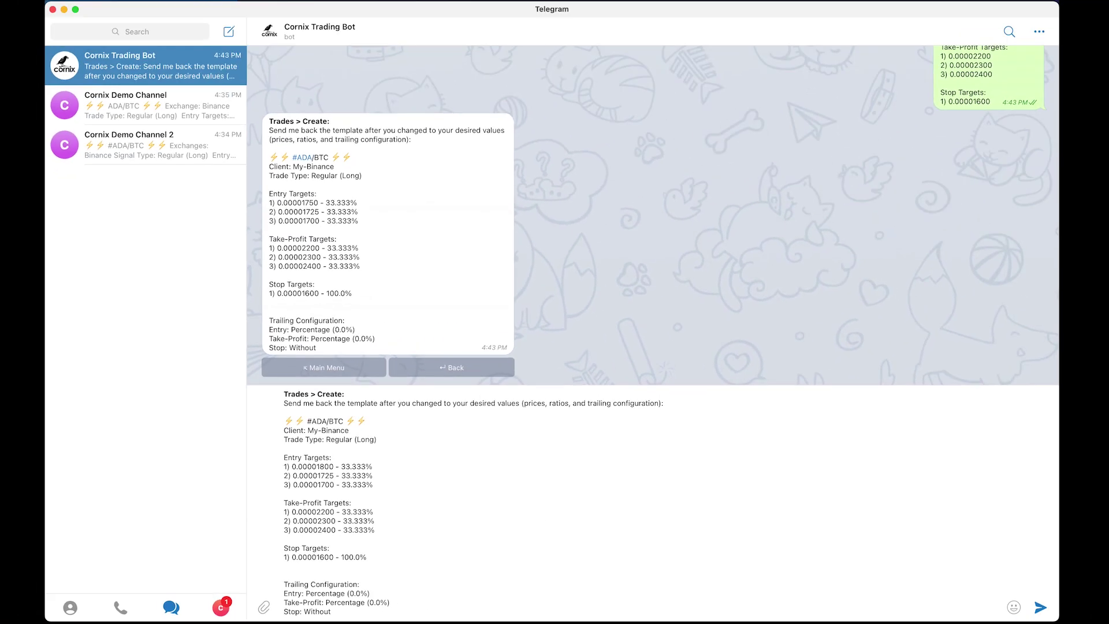
{"action": "key", "text": "Return"}
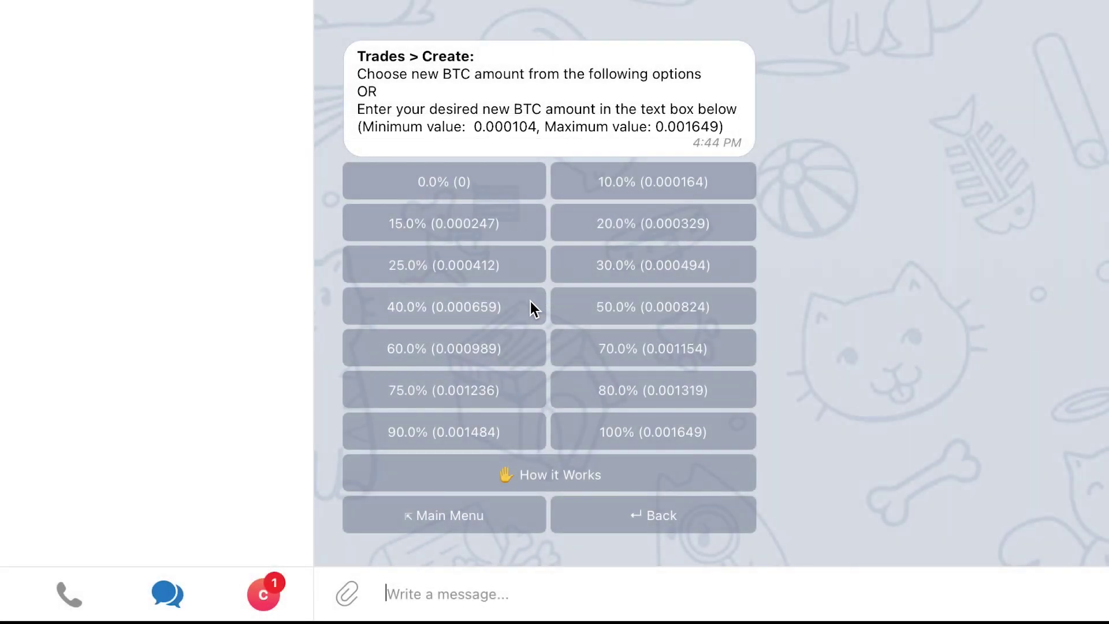
Step: Pick a BTC percentage amount and an existing ADA amount for the ADA/BTC trade
{"action": "left_click", "coordinate": [530, 301]}
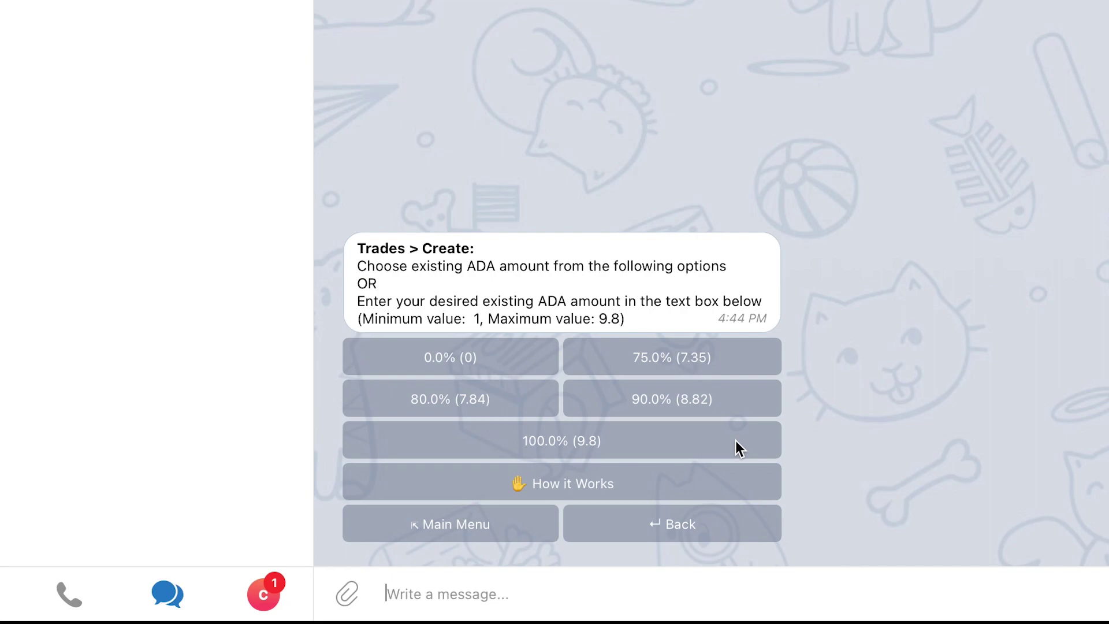
{"action": "left_click", "coordinate": [736, 440]}
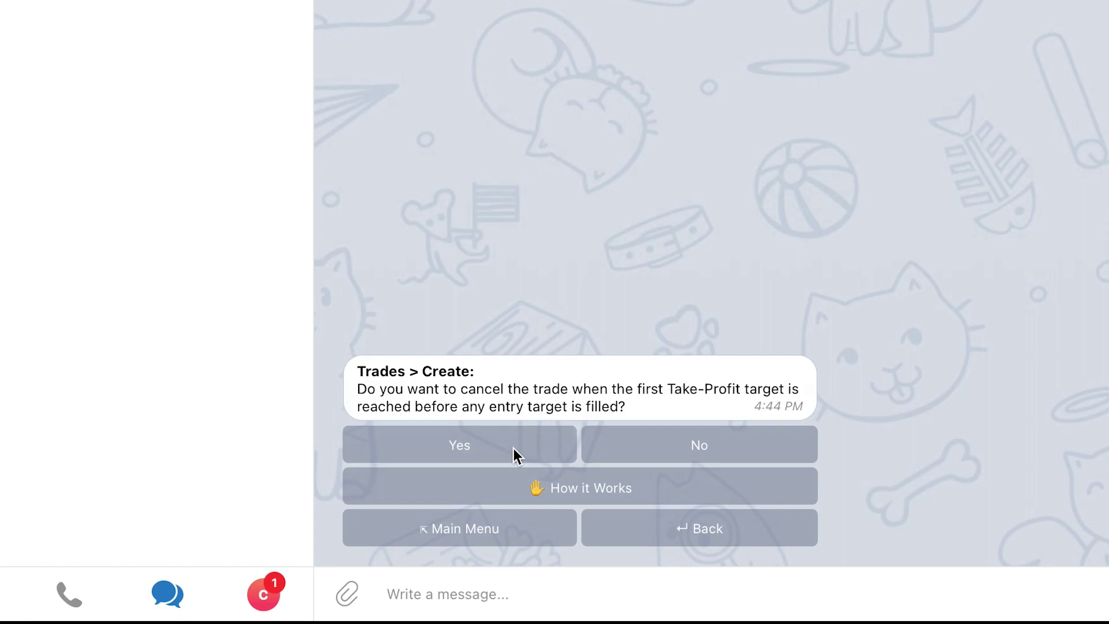
Step: Confirm cancelling at first take-profit, then view the ADA/BTC trade under Open Trades
{"action": "left_click", "coordinate": [514, 447]}
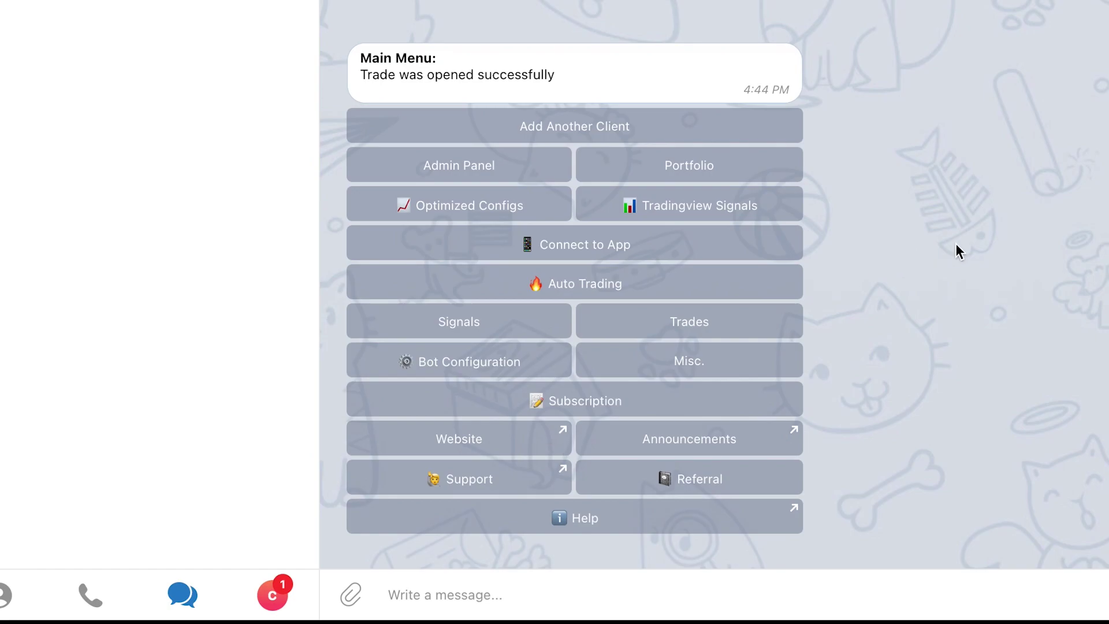
{"action": "left_click", "coordinate": [751, 314]}
{"action": "left_click", "coordinate": [515, 495]}
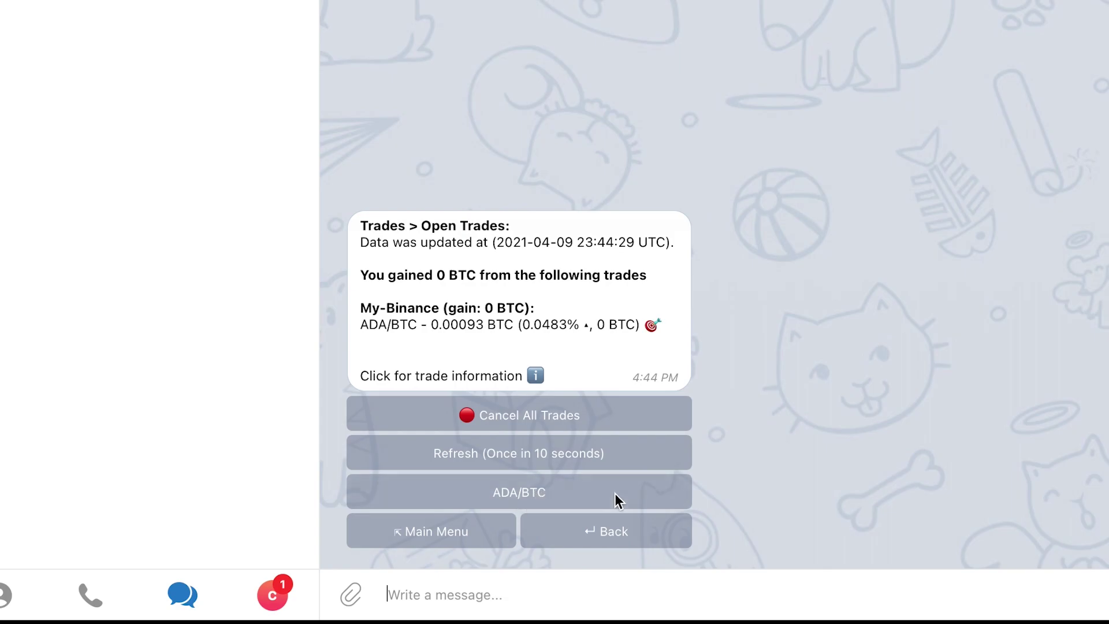
{"action": "left_click", "coordinate": [614, 493]}
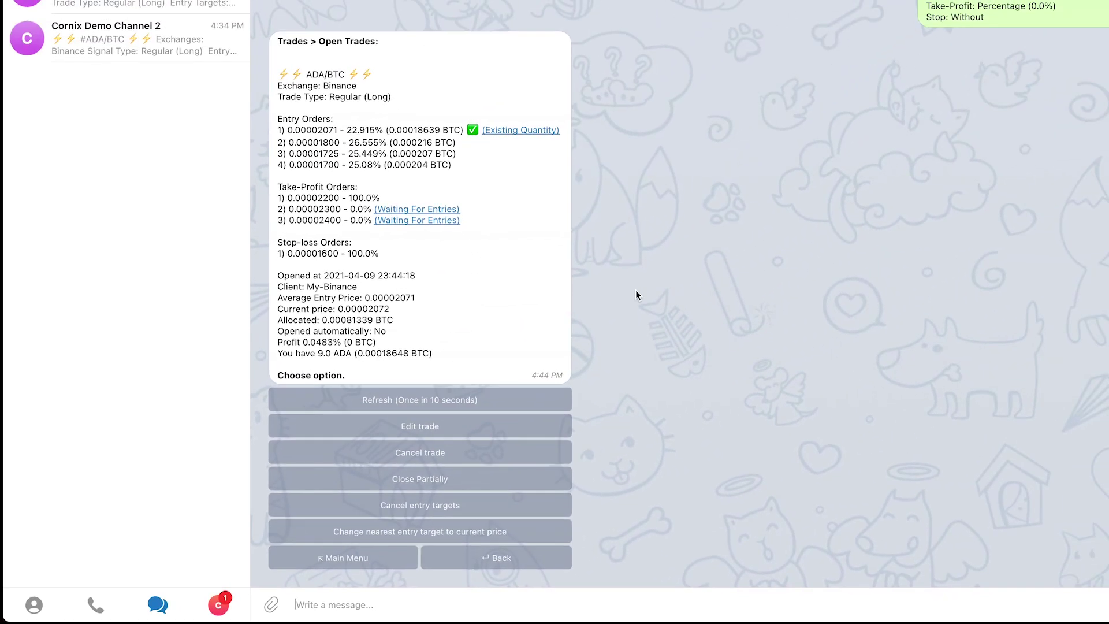